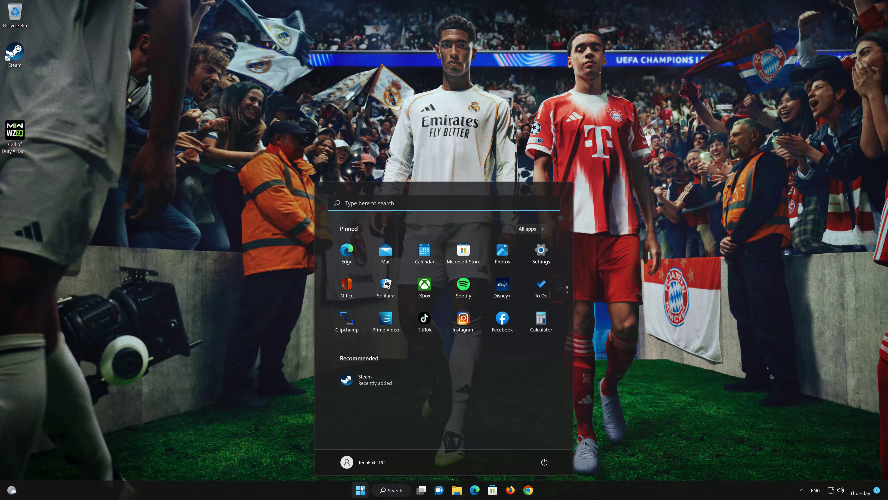
Find Control Panel from Start search and go to Network and Internet > Network and Sharing Center.
type("control panel")
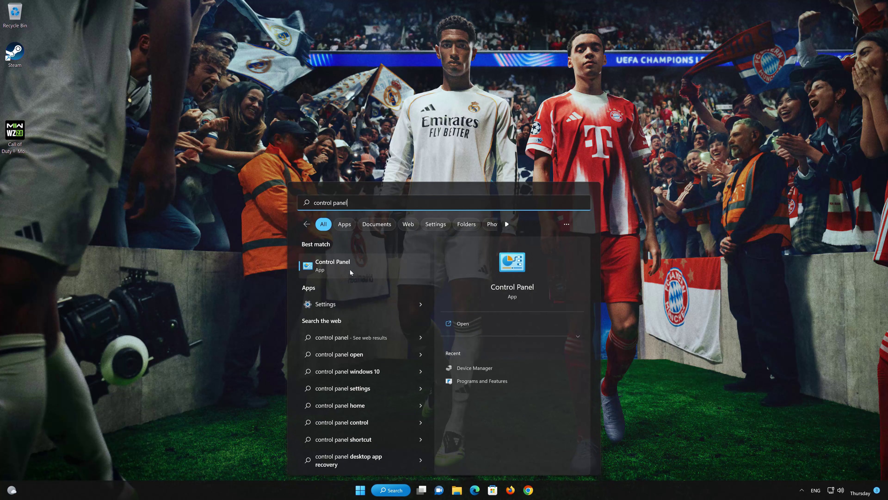
left_click(356, 263)
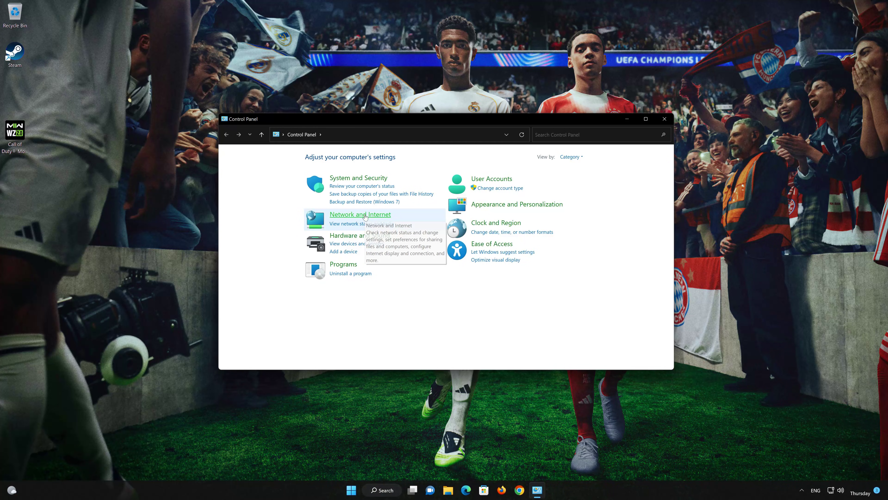
left_click(365, 215)
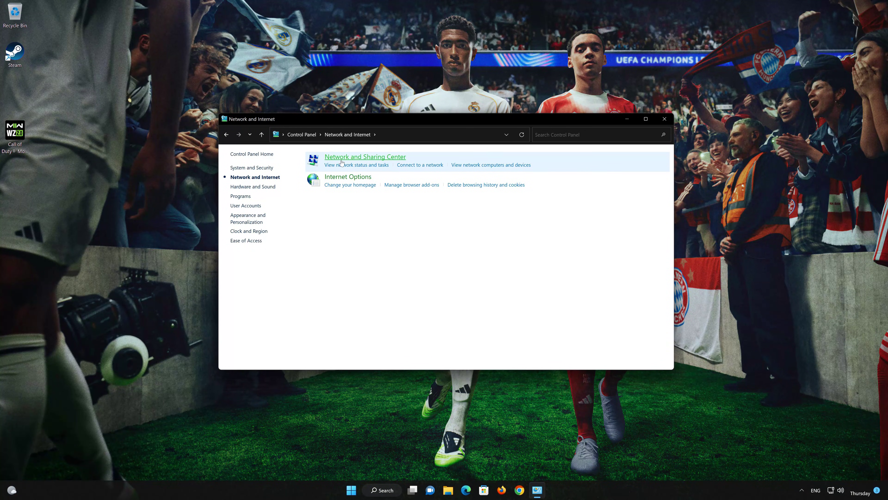
left_click(375, 160)
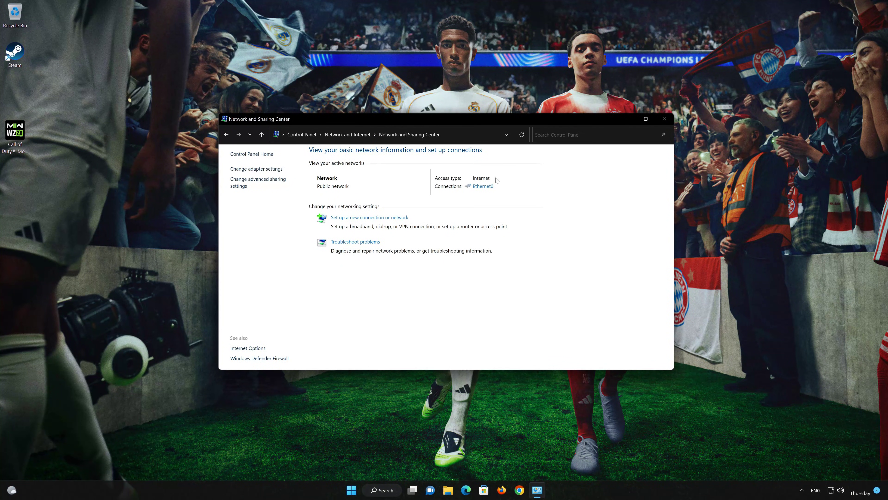
Open the Internet Protocol Version 4 (TCP/IPv4) properties of the Ethernet0 connection.
left_click(482, 187)
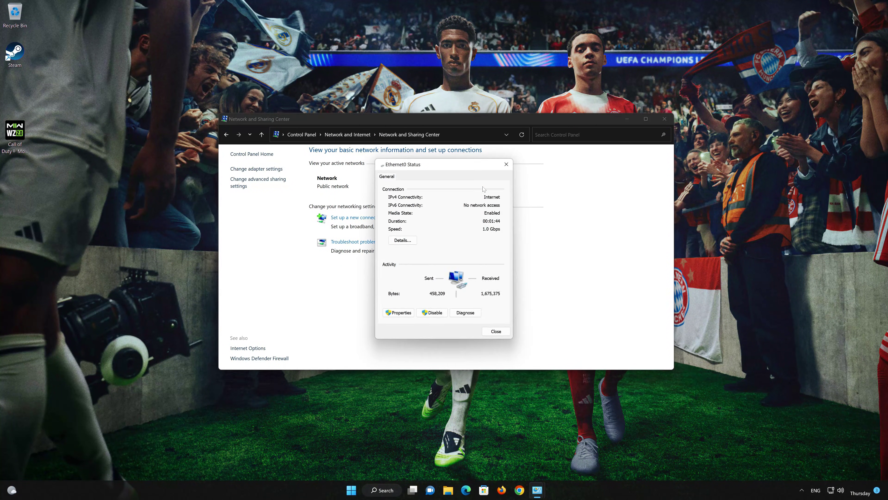
key("Escape")
left_click(482, 187)
left_click(407, 313)
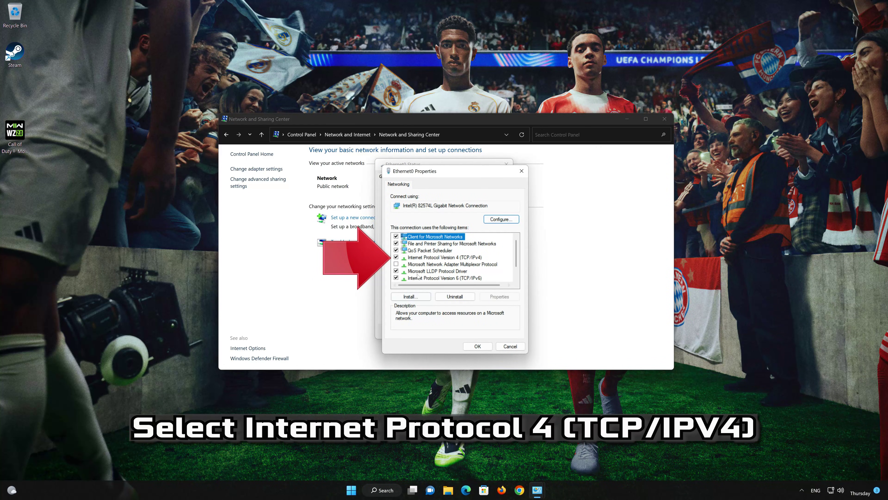
left_click(423, 258)
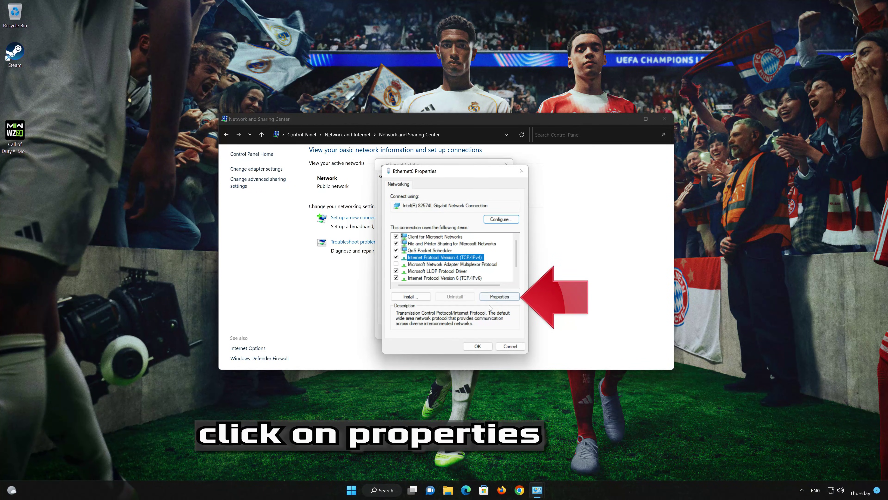
left_click(495, 297)
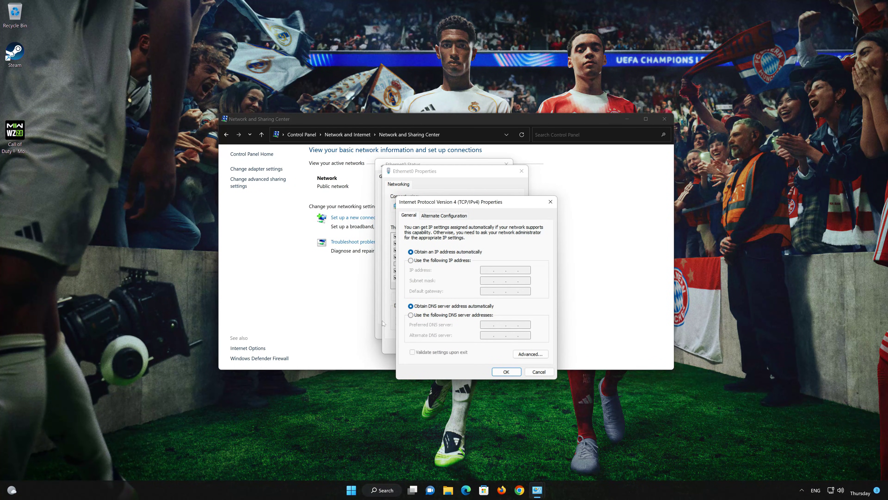
Set preferred and alternate DNS servers to 8.8.8.8 and 8.8.4.4, then close the Ethernet0 windows.
left_click(410, 315)
left_click(488, 324)
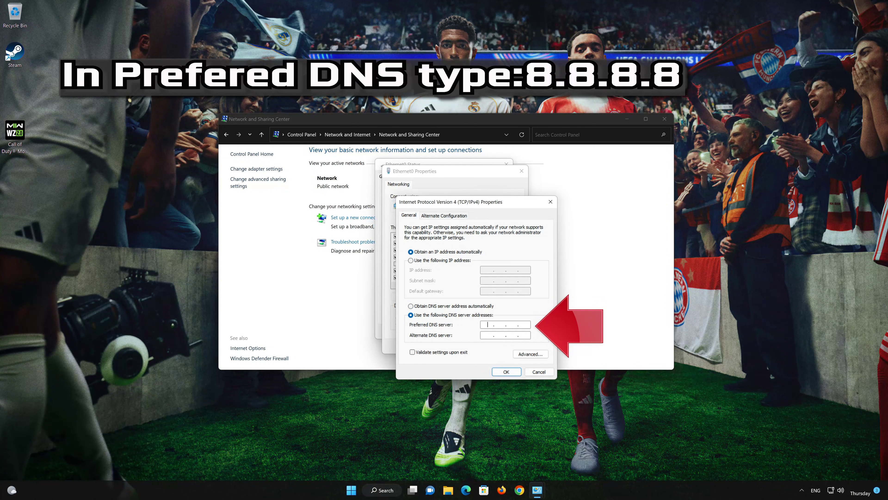
type("8.8.4.4")
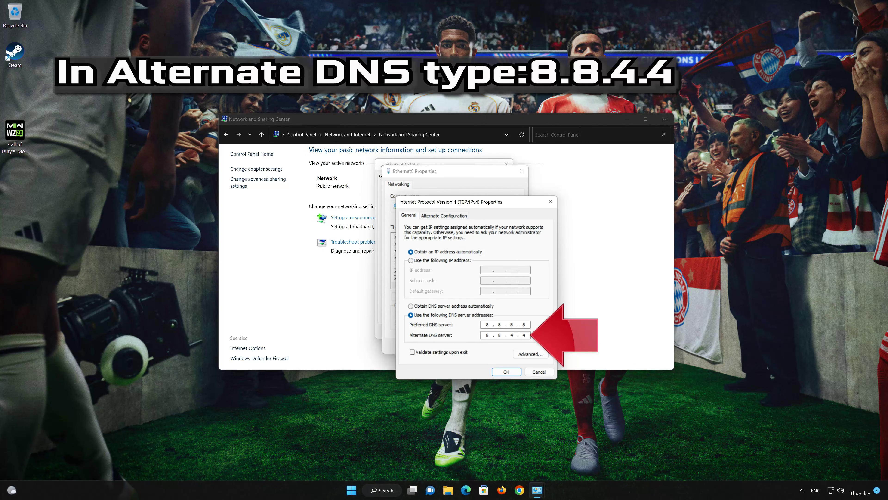
left_click(506, 371)
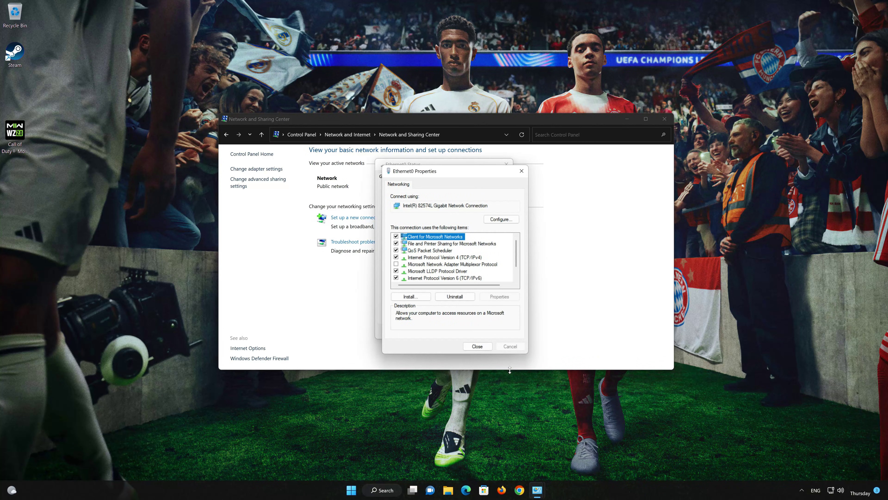
left_click(480, 349)
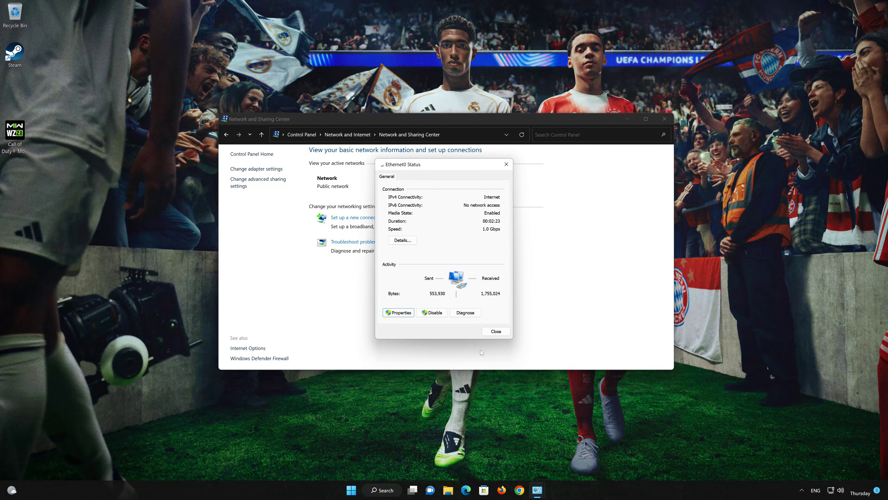
left_click(499, 332)
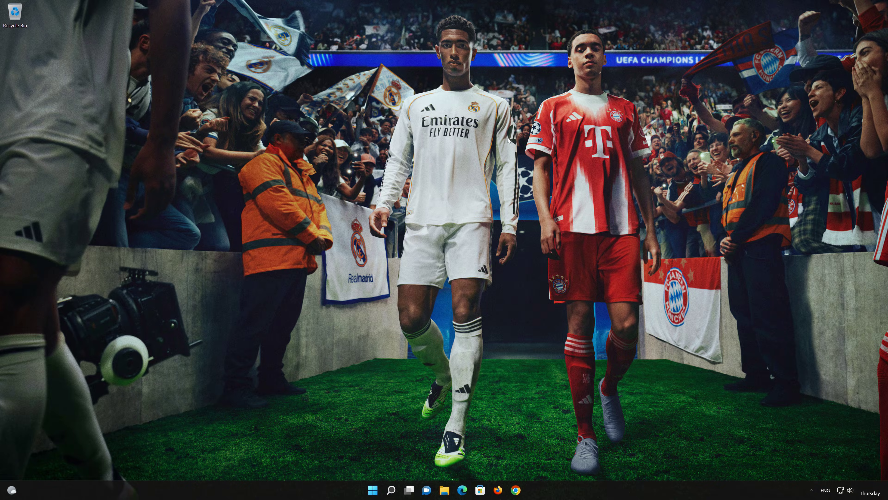
Open Settings from Start and go to Network & internet > Advanced network settings.
left_click(362, 489)
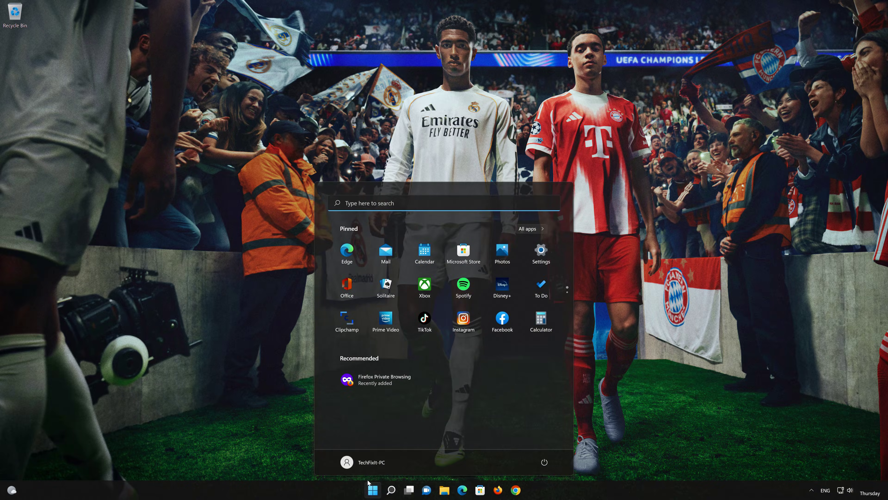
left_click(541, 257)
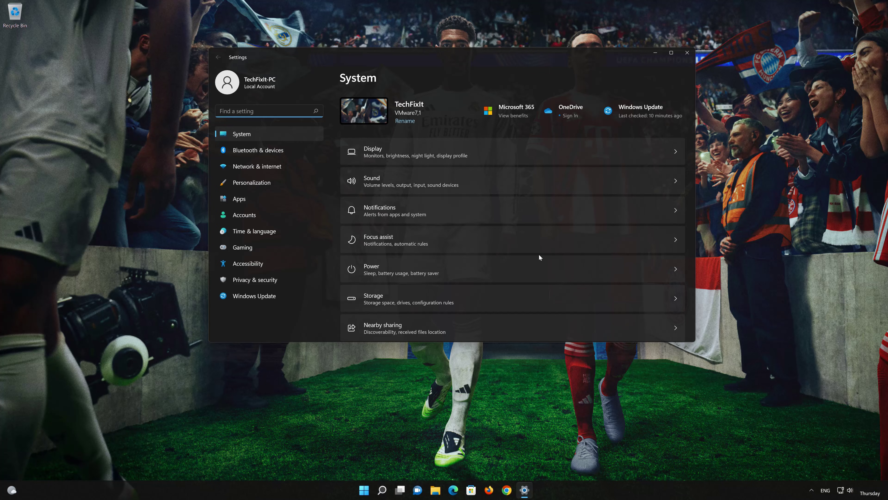
left_click(269, 169)
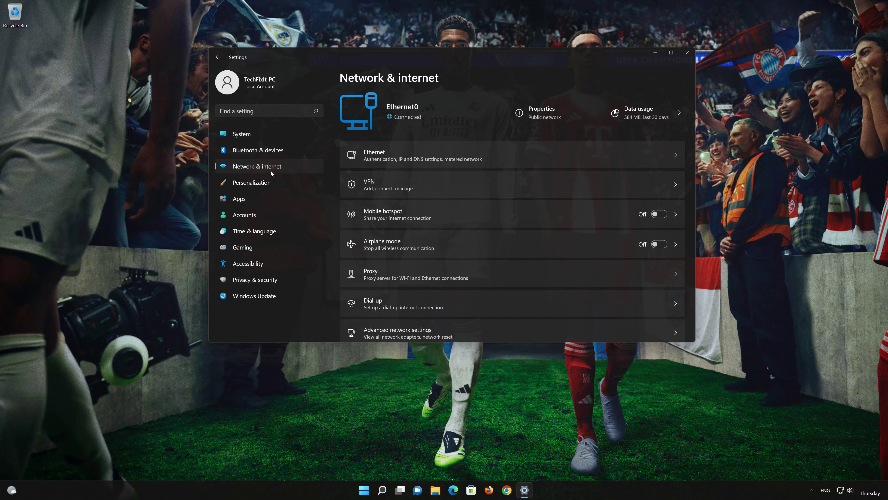
scroll(416, 207, "down", 1)
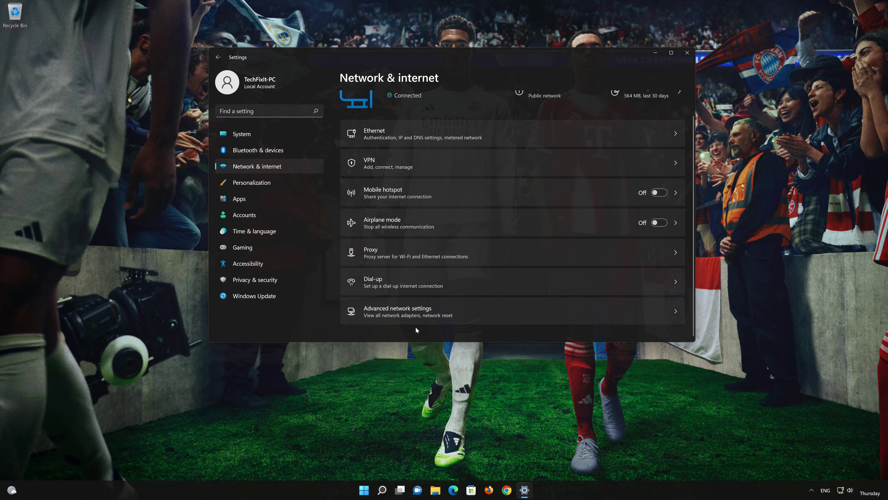
left_click(405, 316)
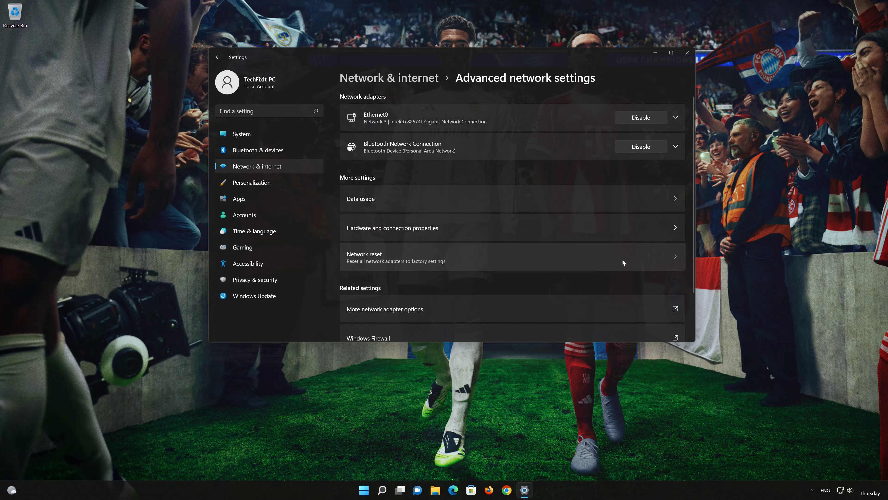
Run Network reset with Reset now and Yes, dismiss the sign-out notice, and close Settings.
left_click(411, 258)
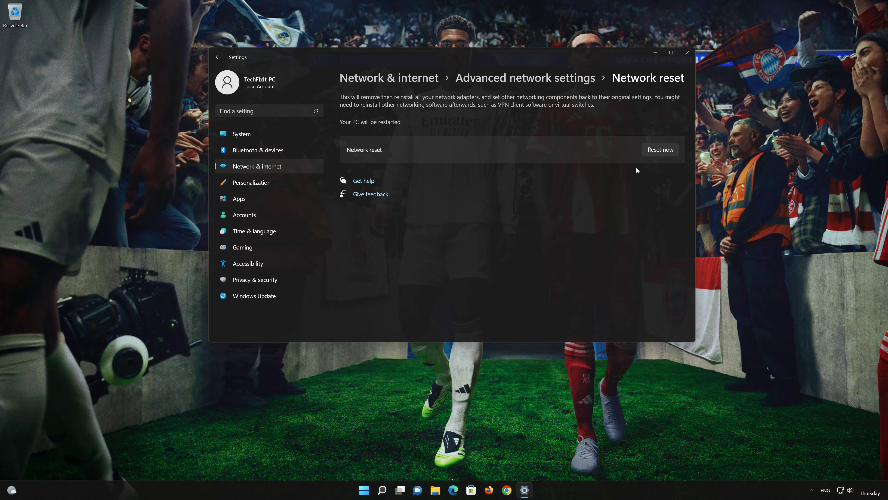
left_click(670, 150)
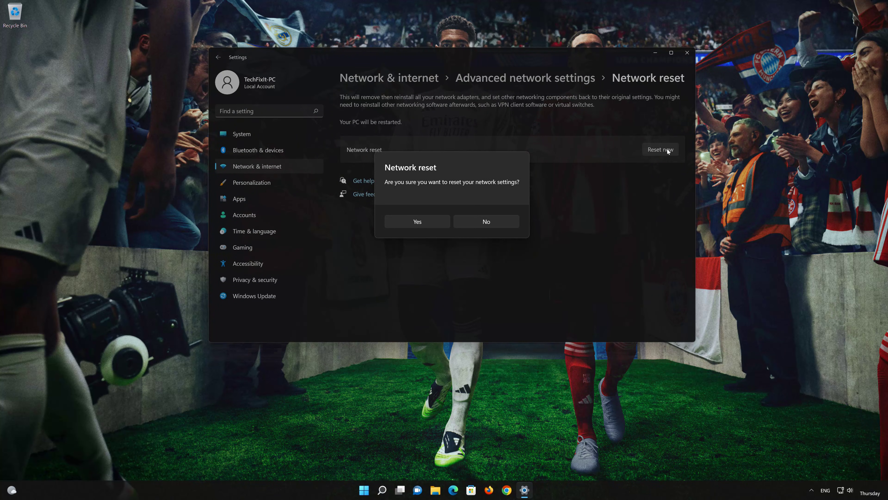
left_click(404, 225)
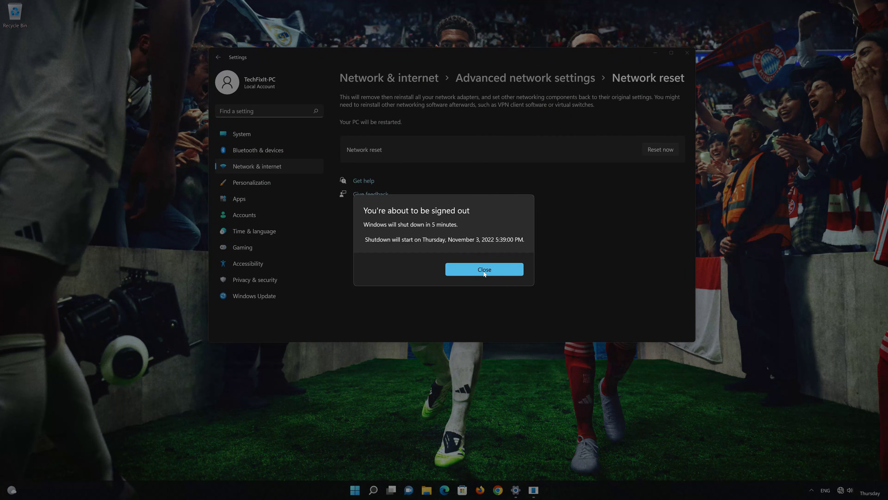
left_click(487, 270)
left_click(687, 53)
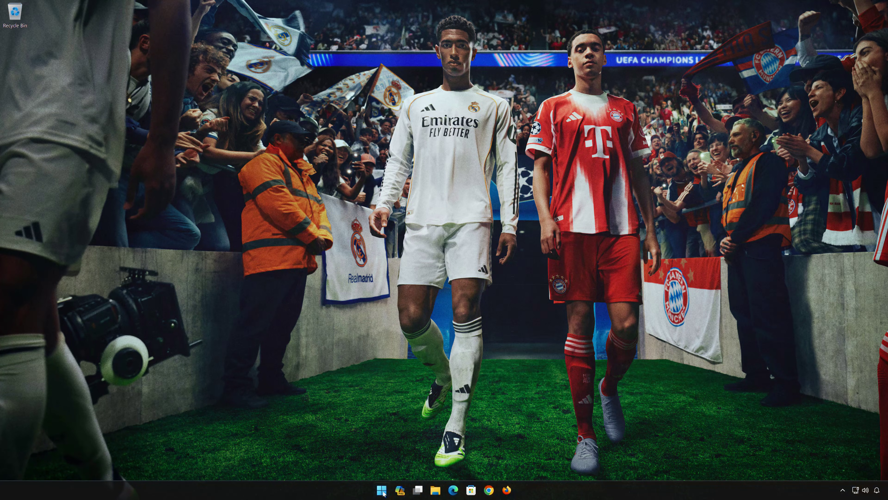
Launch Command Prompt as administrator from a 'cmd' search, approving the UAC prompt.
left_click(383, 487)
type("cmd")
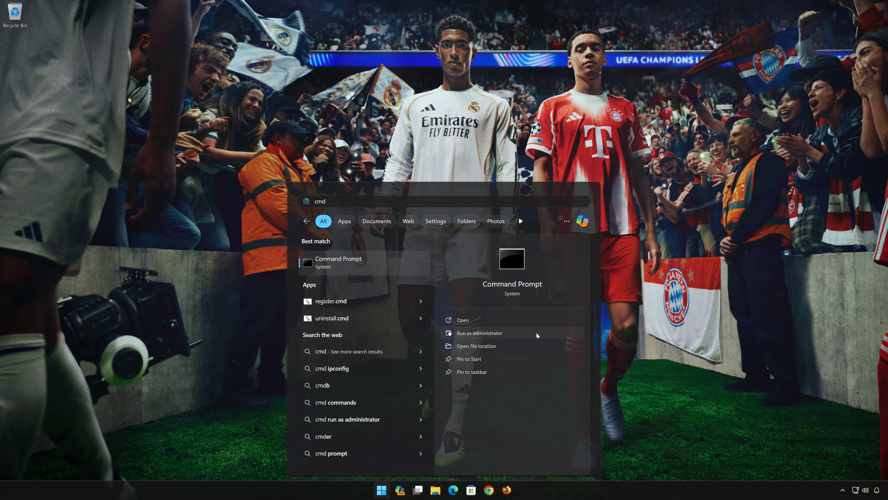
left_click(522, 333)
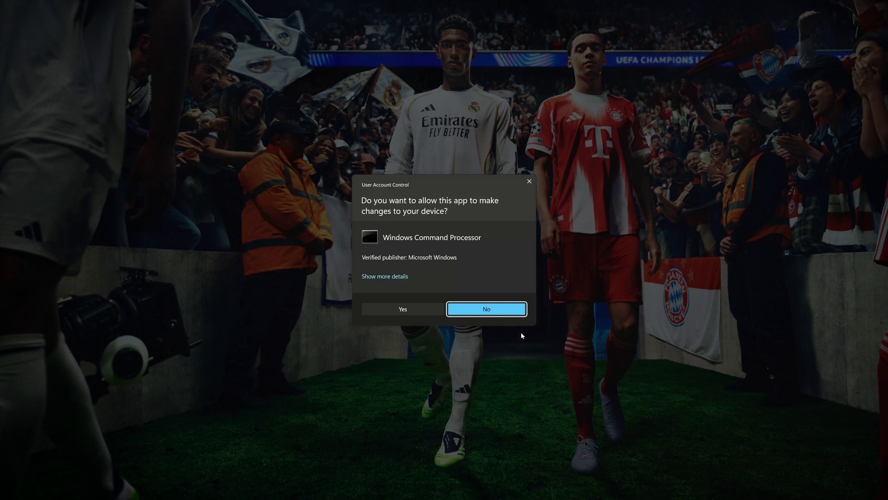
left_click(407, 312)
left_click_drag(242, 32, 486, 103)
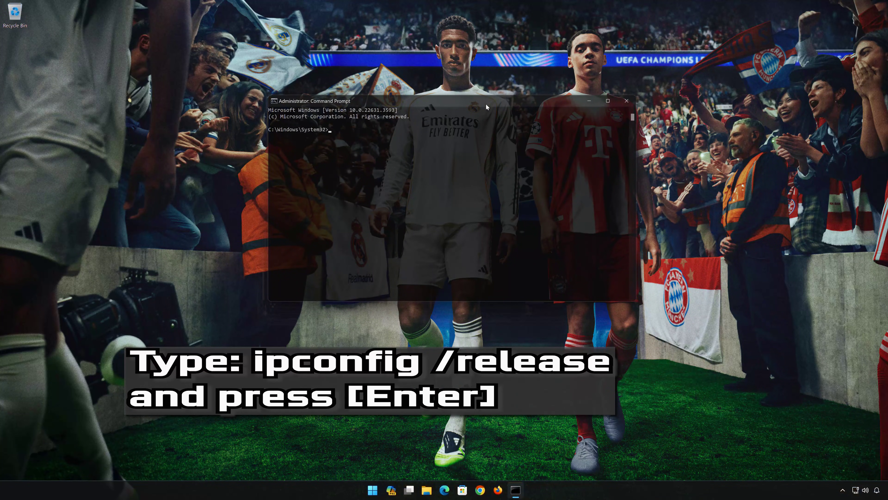
Run ipconfig /release, ipconfig /renew and ipconfig /flushdns, then exit Command Prompt.
type("ipconfig /release")
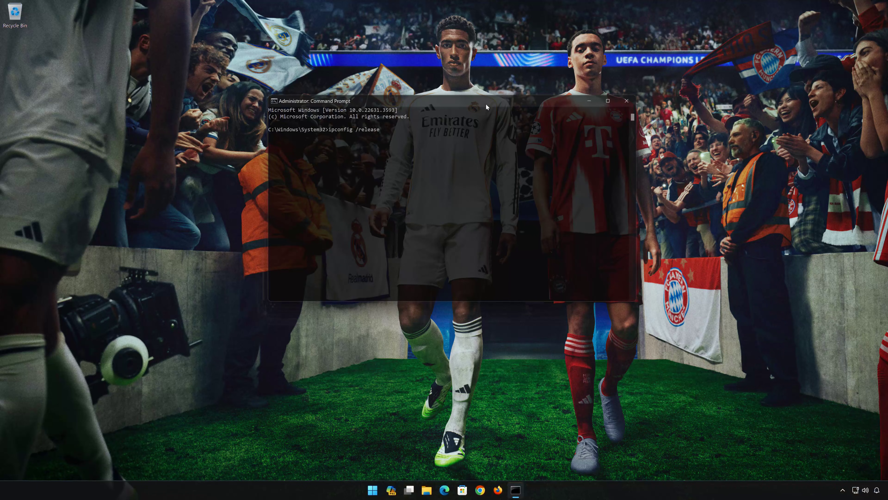
key("Return")
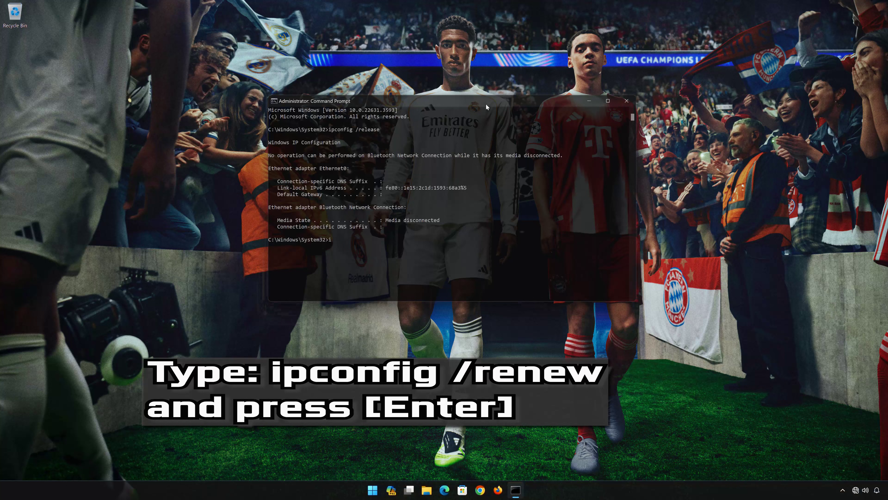
type("ipconfig /renew")
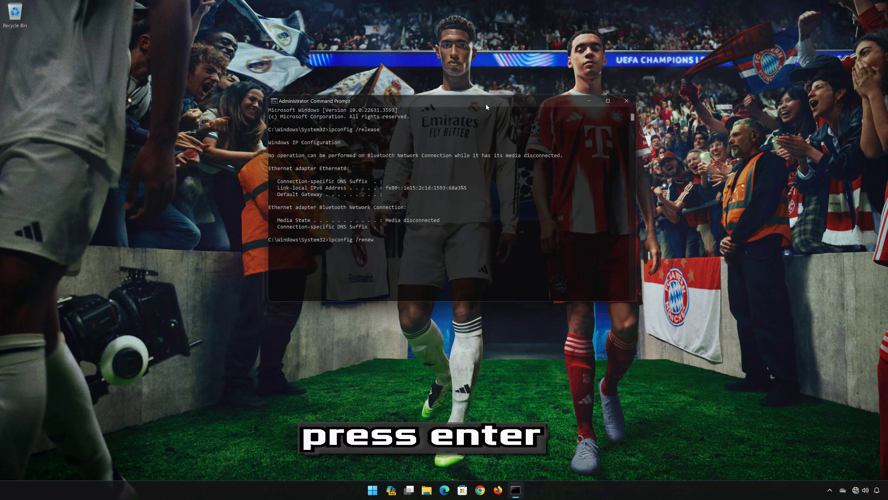
key("Return")
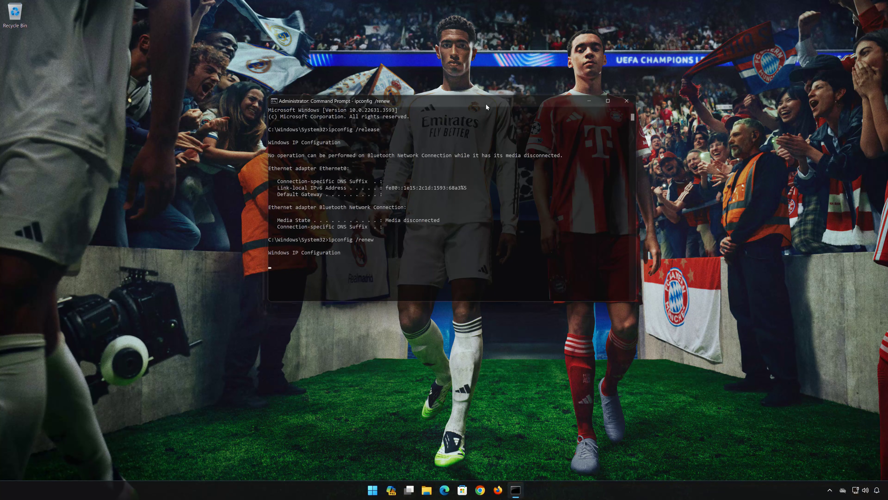
type("i")
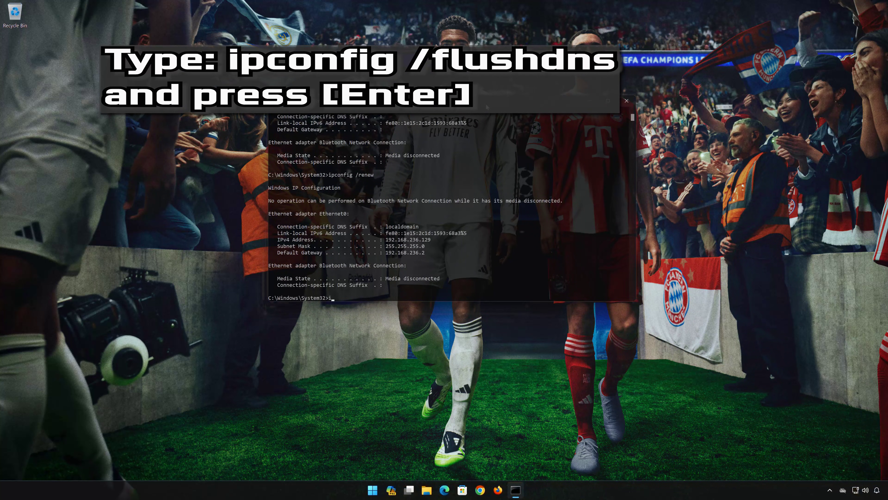
type("pconfig /flu")
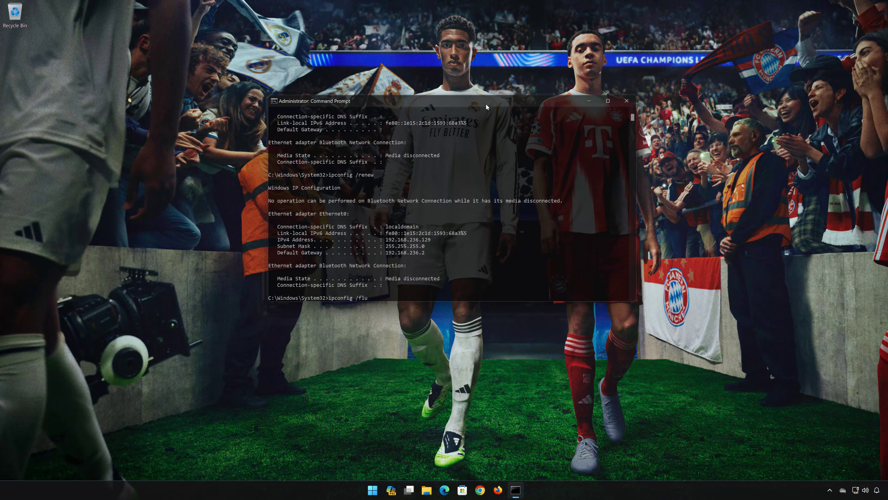
type("shdns")
key("Return")
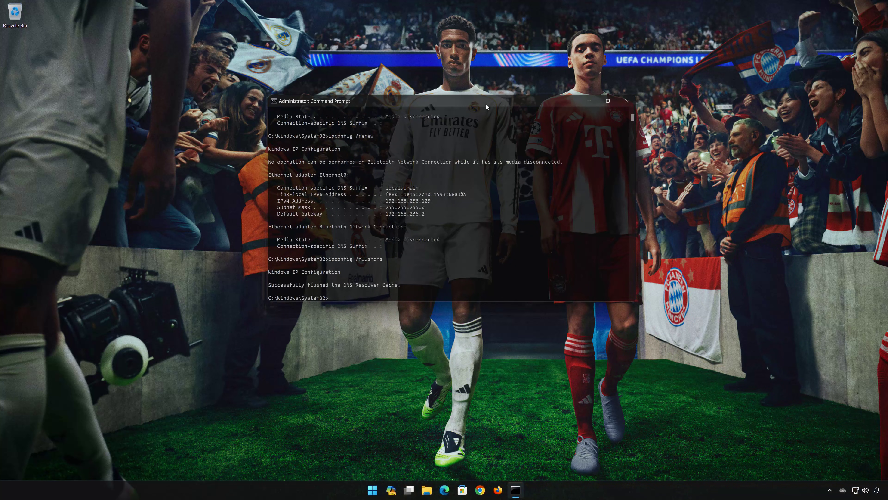
type("exit")
key("Return")
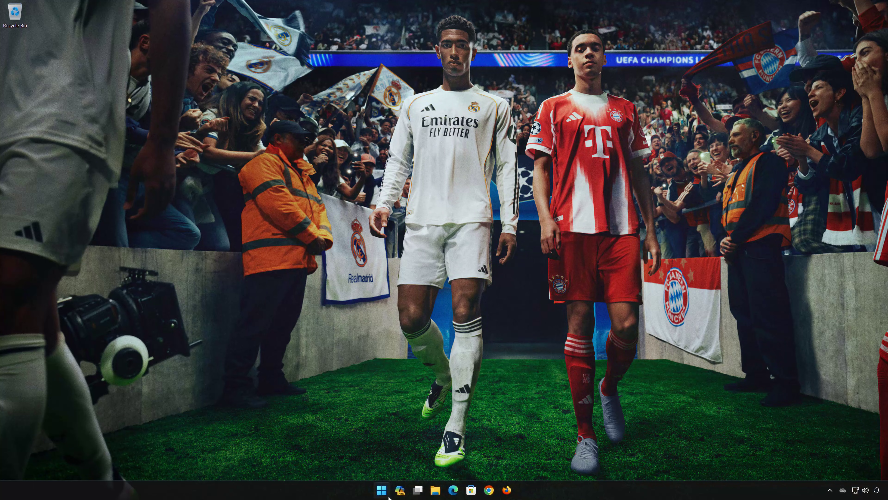
Show the Start menu's power options listing Sleep, Shut down and Restart.
left_click(382, 490)
left_click(543, 462)
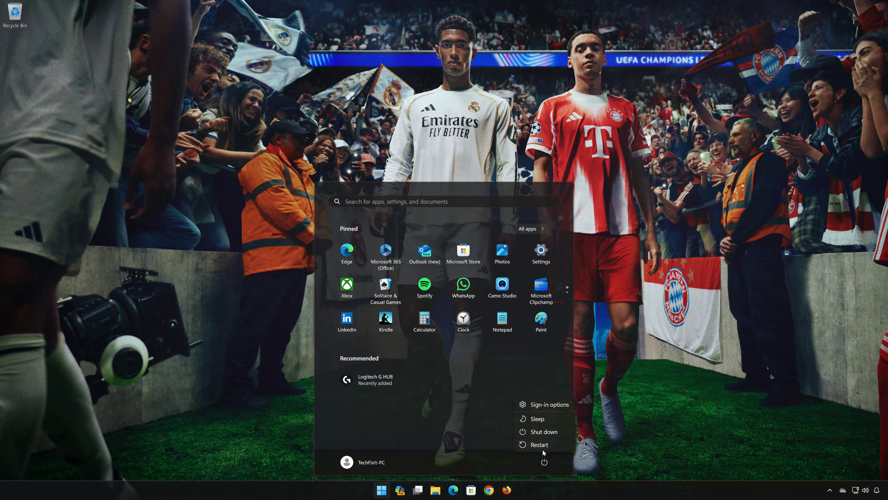